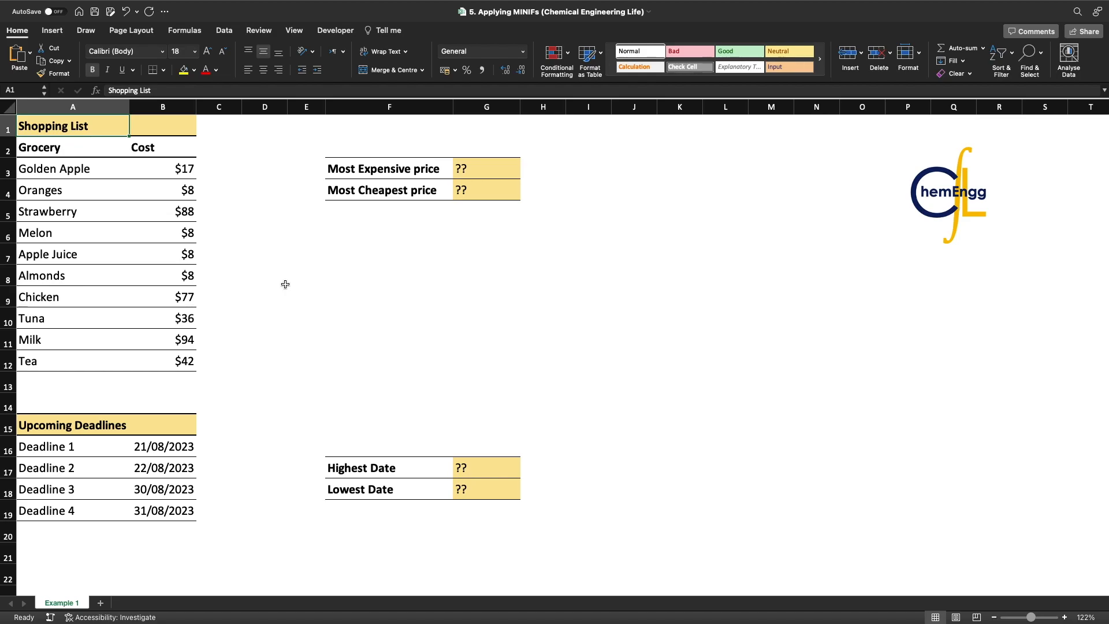
# Enter the label MAX in cell F7 and the label MIN in cell F8 below it
pyautogui.click(295, 276)
pyautogui.click(396, 253)
pyautogui.write('MAX')
pyautogui.press('Return')
pyautogui.write('MIN')
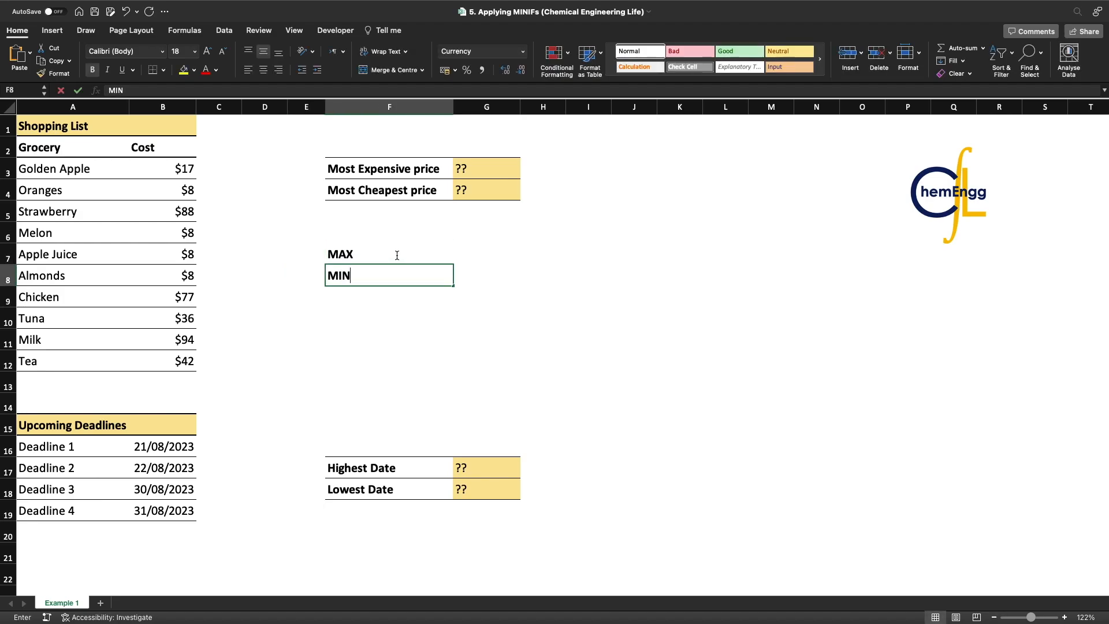
pyautogui.press('Return')
pyautogui.click(397, 255)
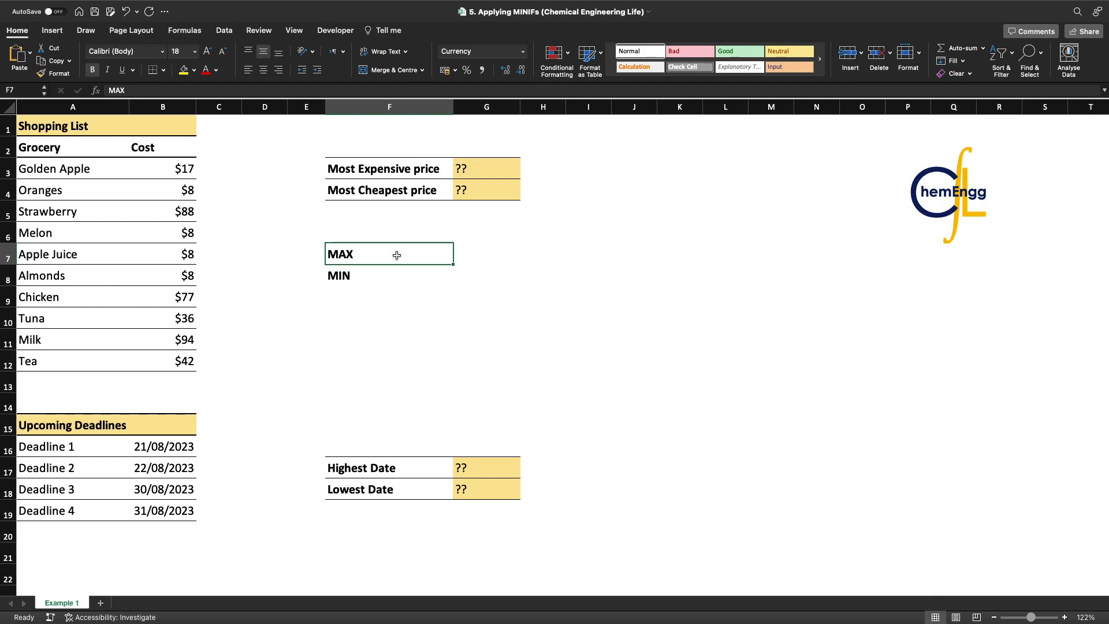
pyautogui.click(374, 278)
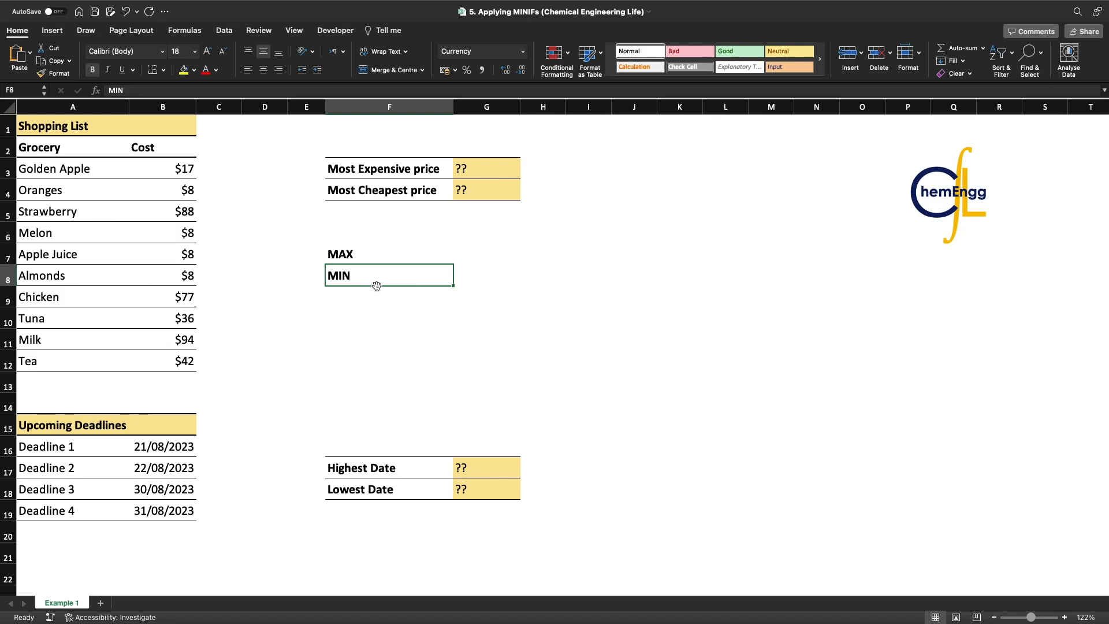
pyautogui.moveTo(366, 255); pyautogui.dragTo(366, 272)
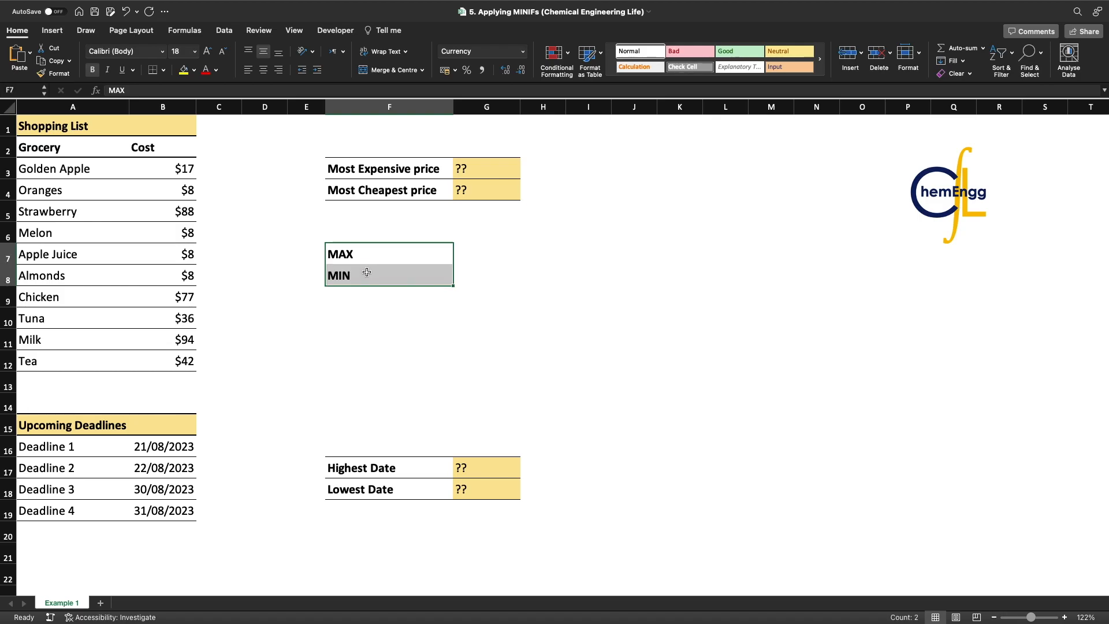
pyautogui.click(362, 269)
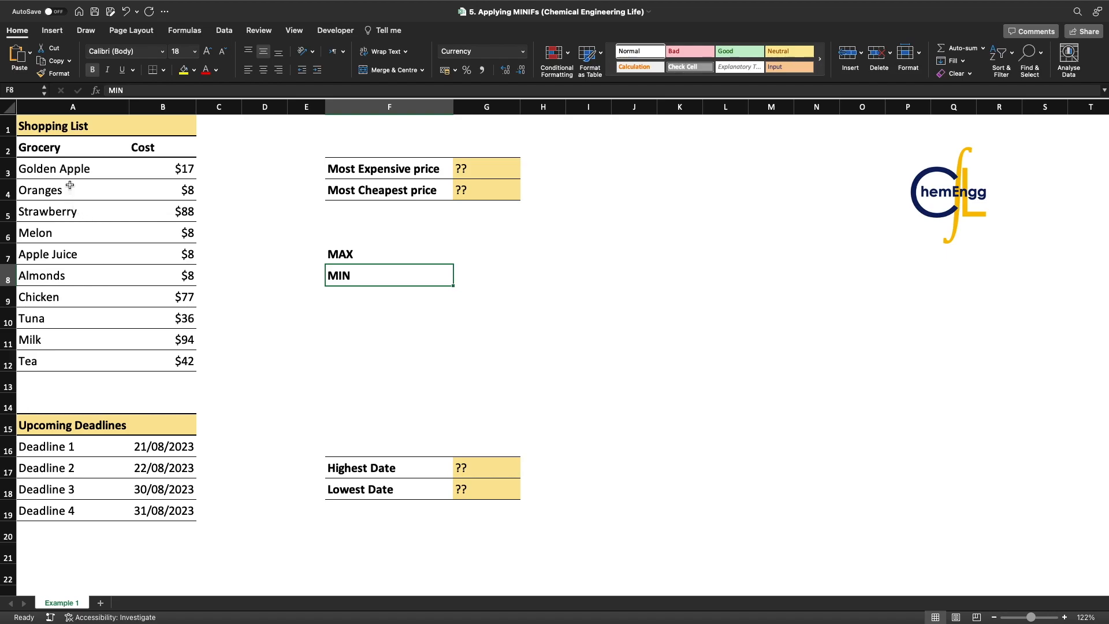
pyautogui.moveTo(65, 150); pyautogui.dragTo(53, 361)
pyautogui.moveTo(163, 149); pyautogui.dragTo(165, 358)
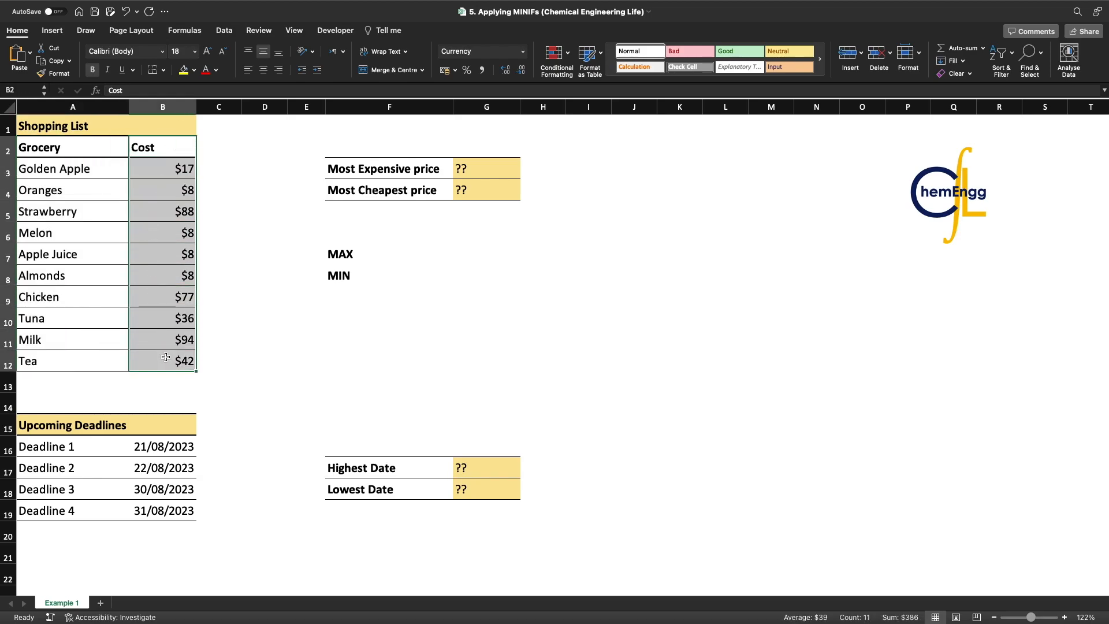
# Calculate the most expensive price in cell G3 with the formula =MAX(B3:B12) over the grocery costs
pyautogui.click(499, 168)
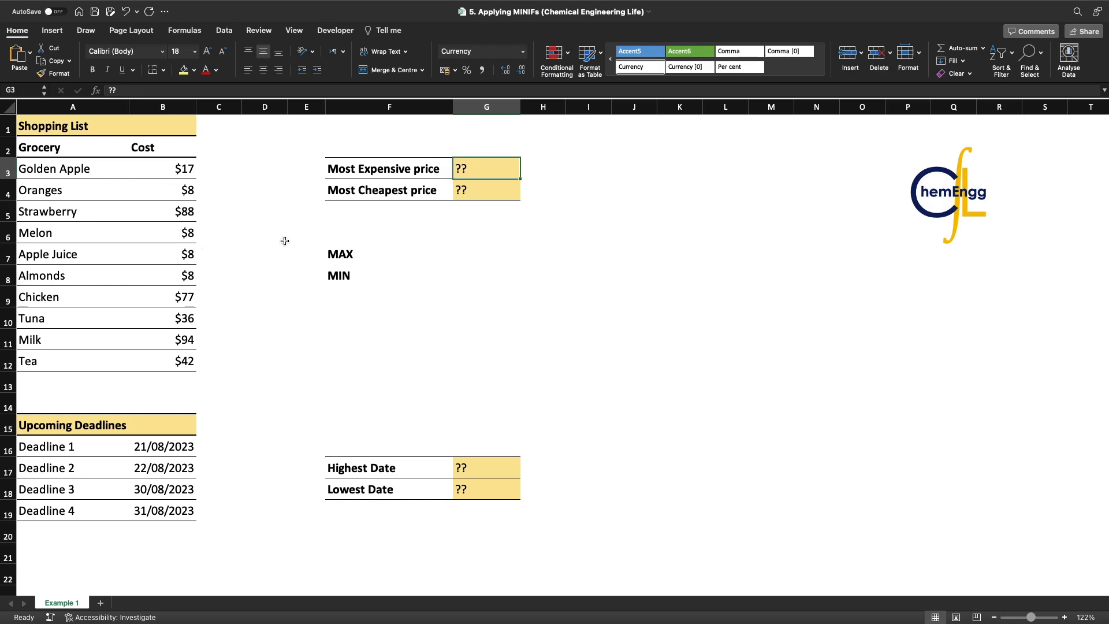
pyautogui.write('=MAX')
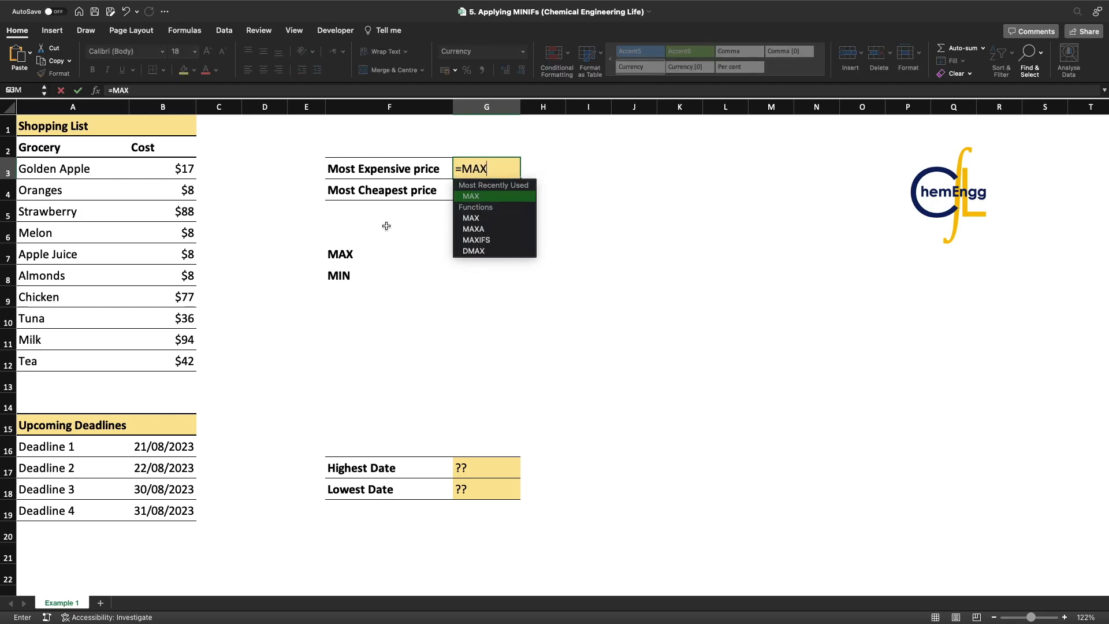
pyautogui.write('(')
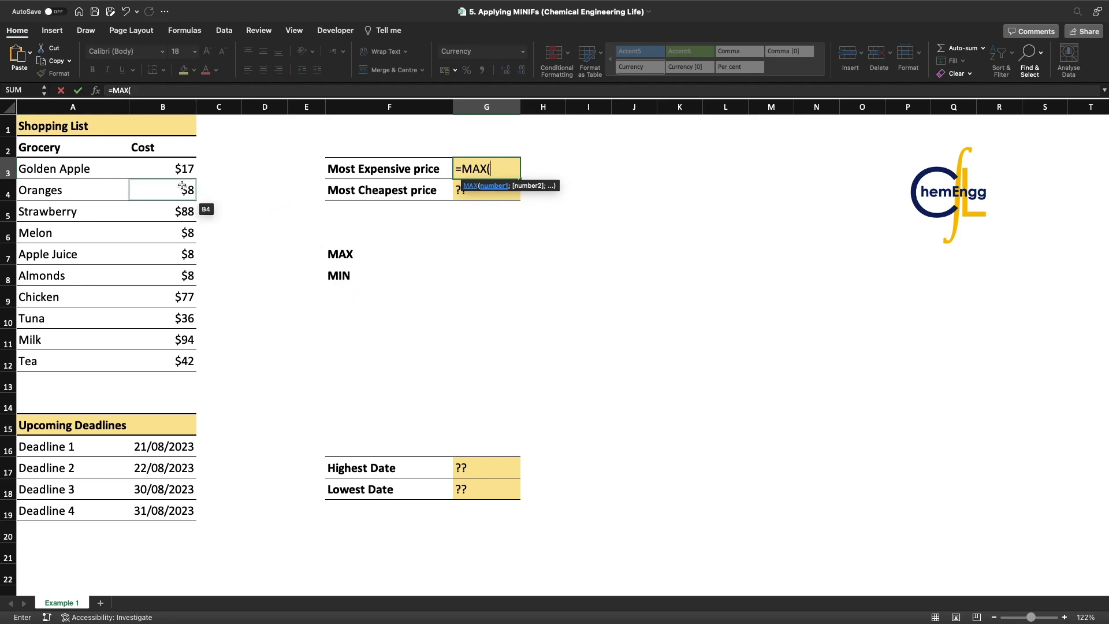
pyautogui.moveTo(184, 171); pyautogui.dragTo(171, 358)
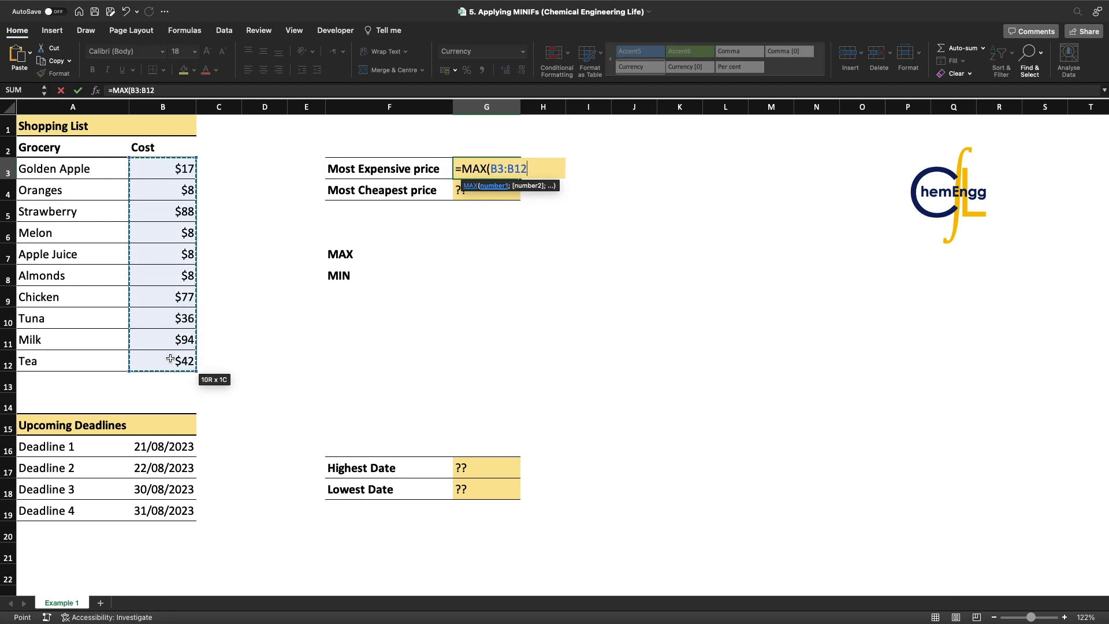
pyautogui.write(')')
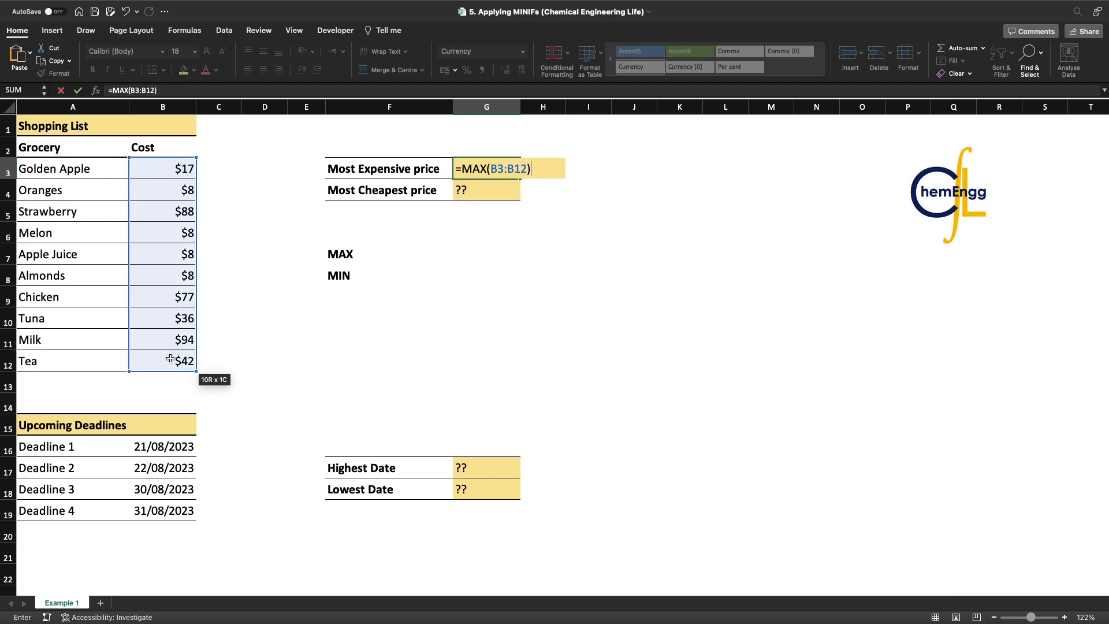
pyautogui.press('Return')
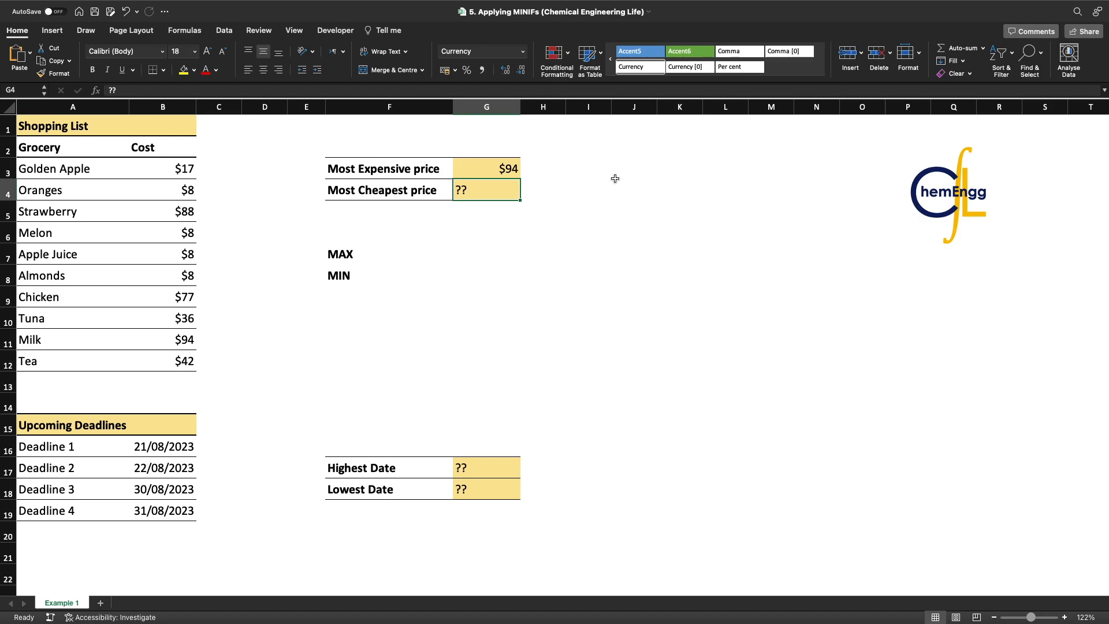
pyautogui.click(499, 166)
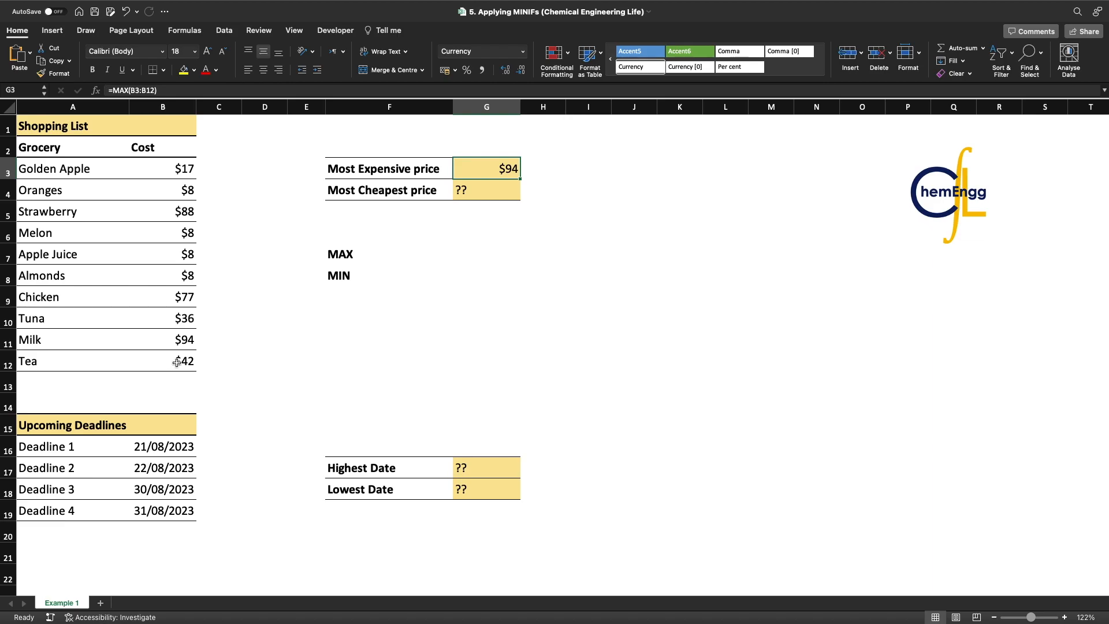
pyautogui.moveTo(180, 168); pyautogui.dragTo(185, 361)
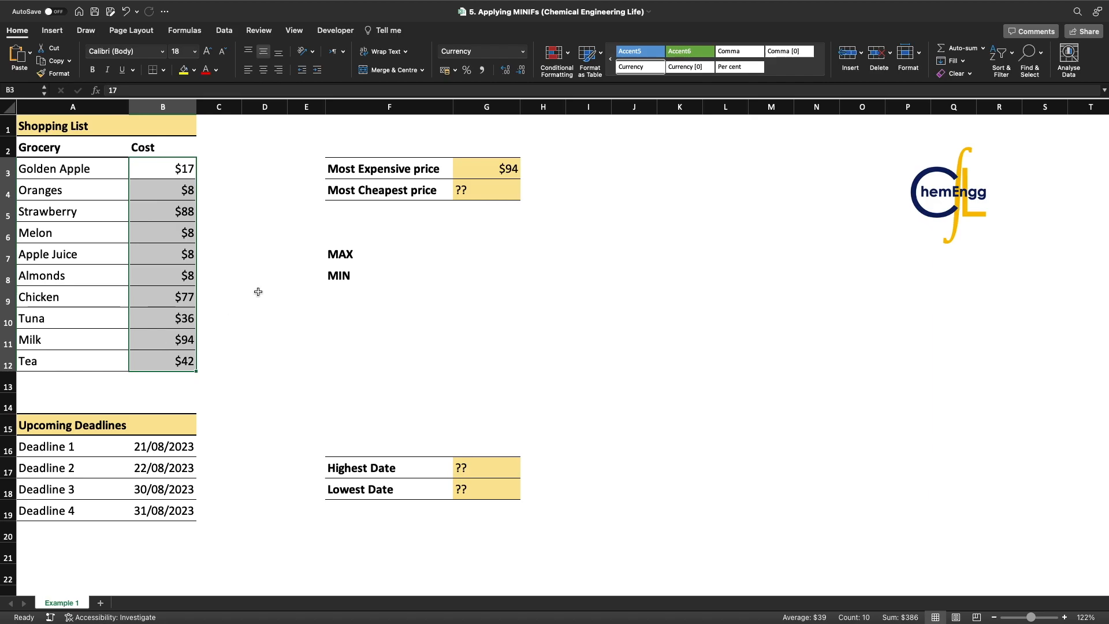
# Calculate the cheapest price in cell G4 with the formula =MIN(B3:B12) over the grocery costs
pyautogui.click(478, 180)
pyautogui.click(476, 190)
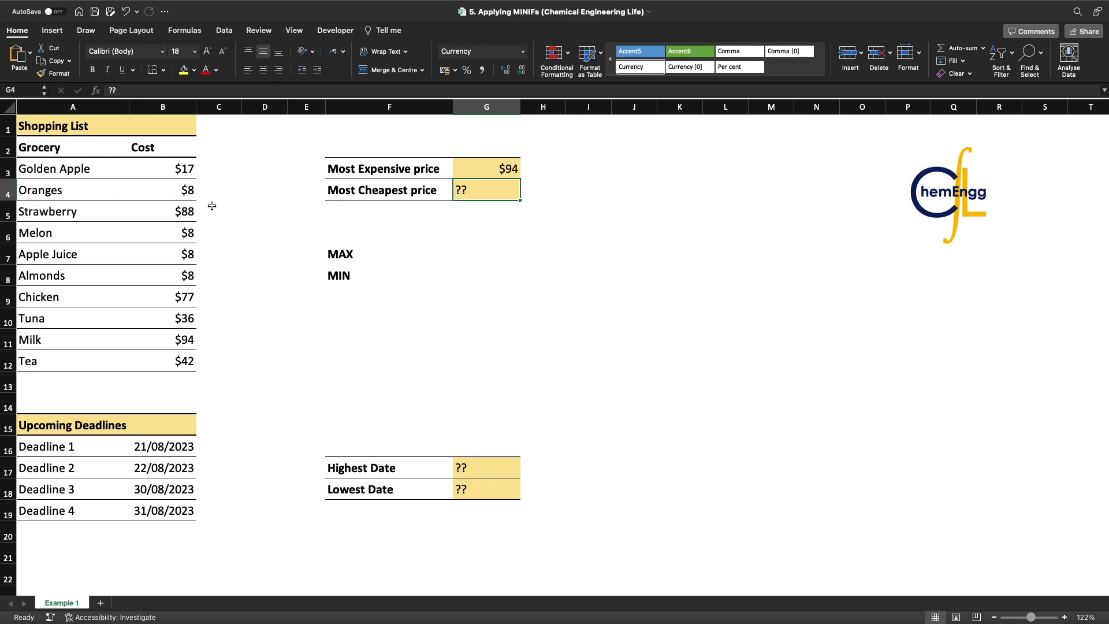
pyautogui.write('=')
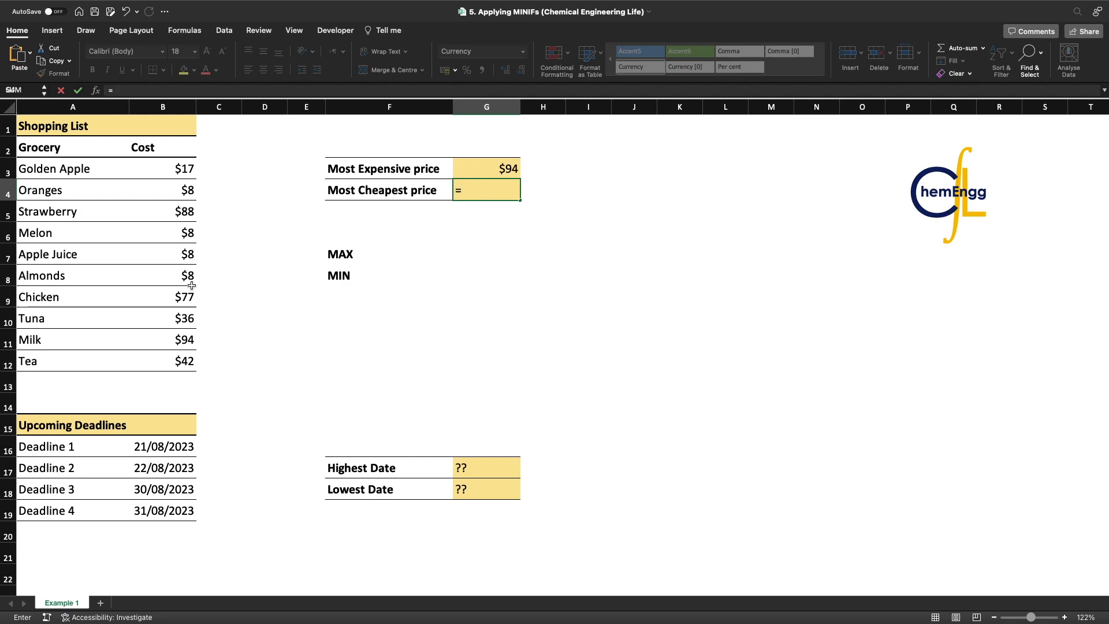
pyautogui.write('MIN(')
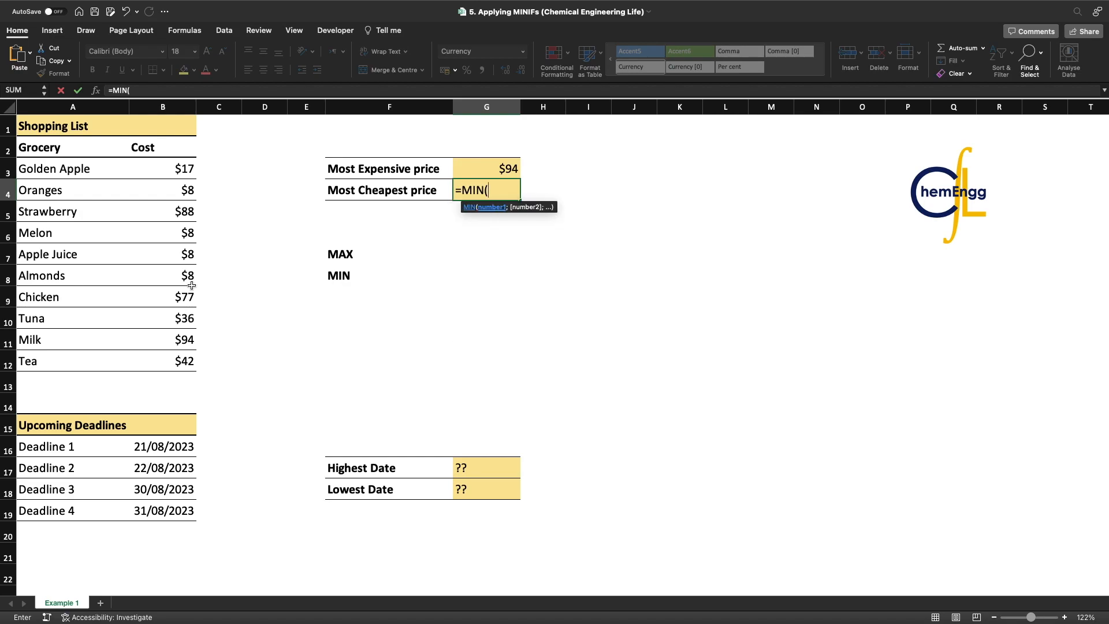
pyautogui.moveTo(176, 168); pyautogui.dragTo(168, 356)
pyautogui.write(')')
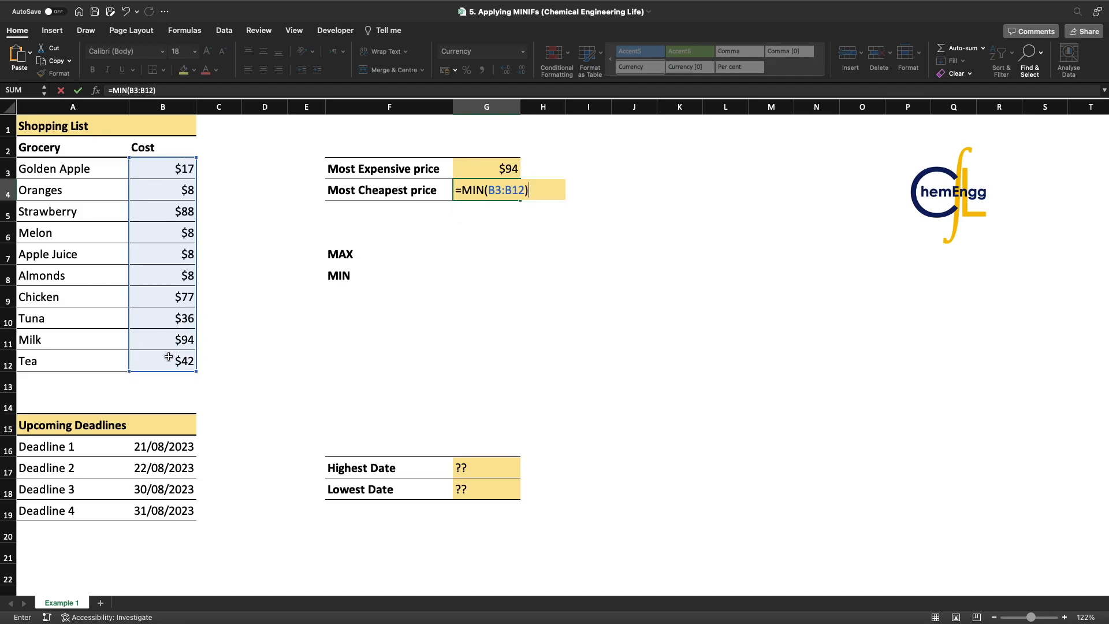
pyautogui.press('Return')
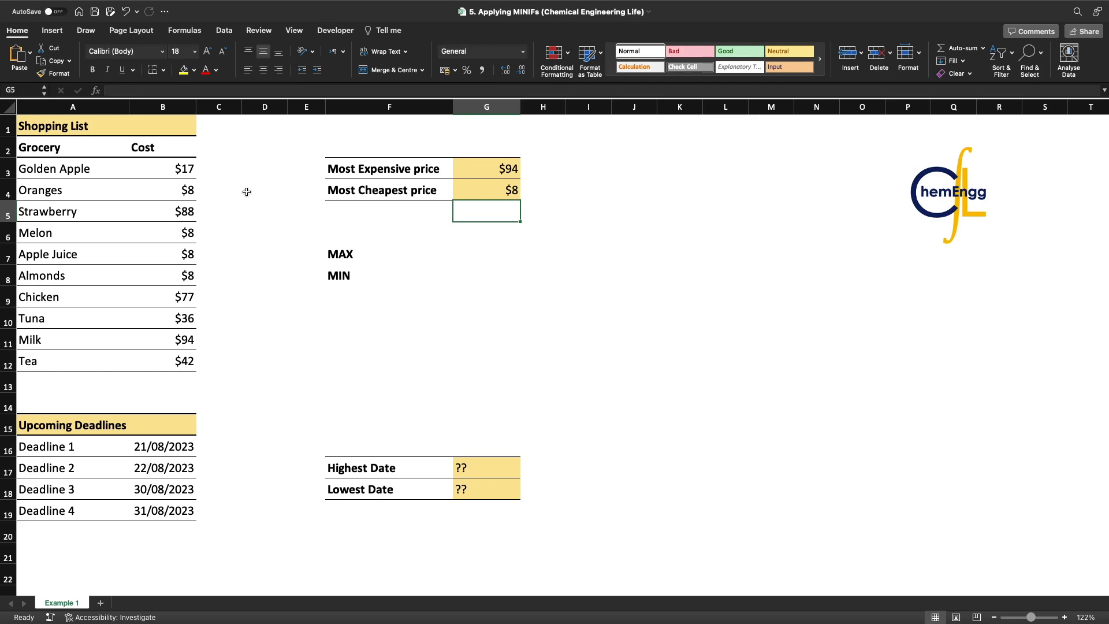
# Compare the most expensive and cheapest price results with the costs in the shopping list
pyautogui.click(491, 168)
pyautogui.click(448, 170)
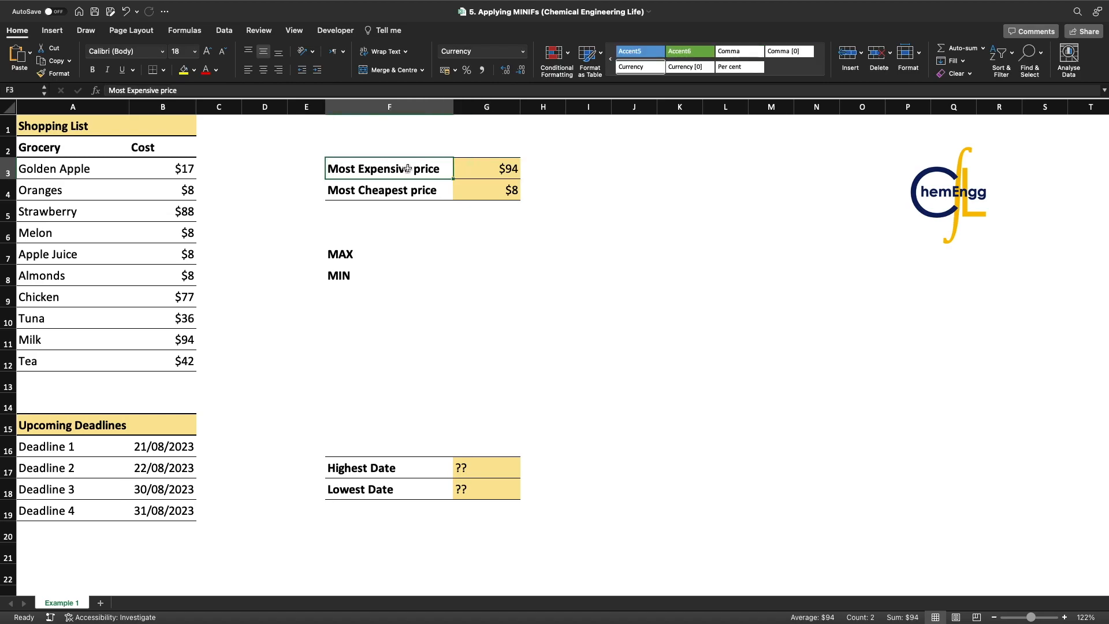
pyautogui.moveTo(498, 190); pyautogui.dragTo(439, 194)
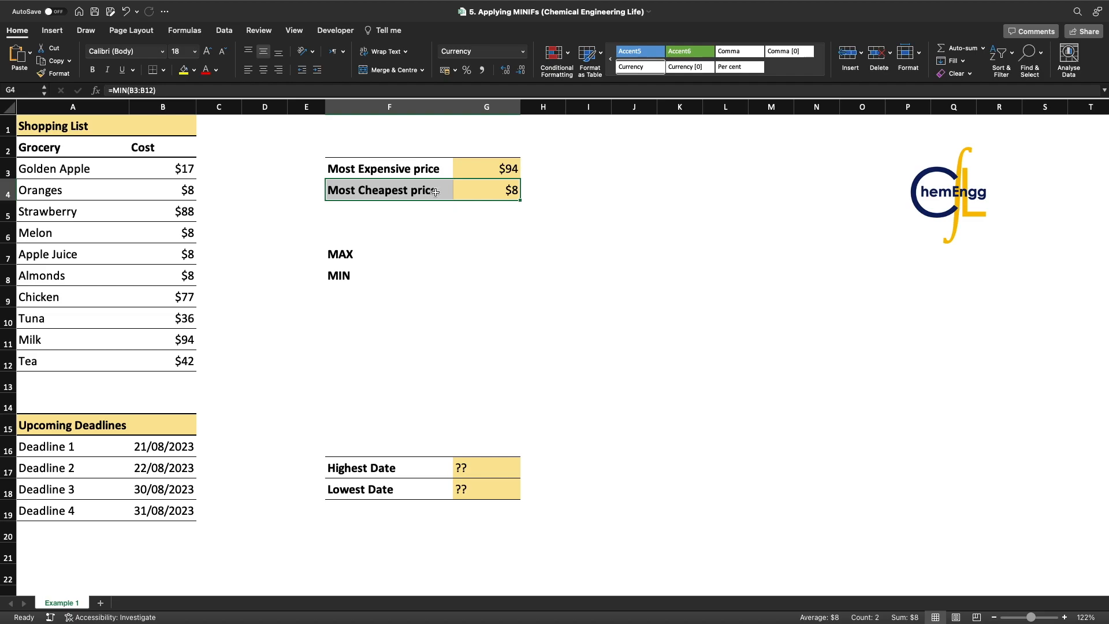
pyautogui.click(389, 247)
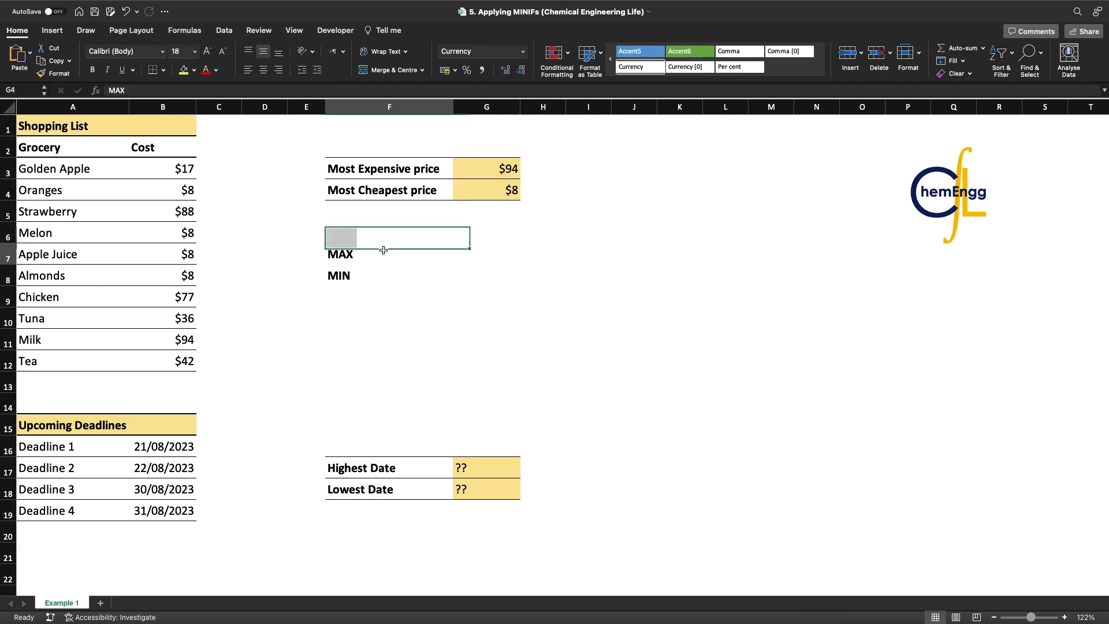
pyautogui.click(383, 276)
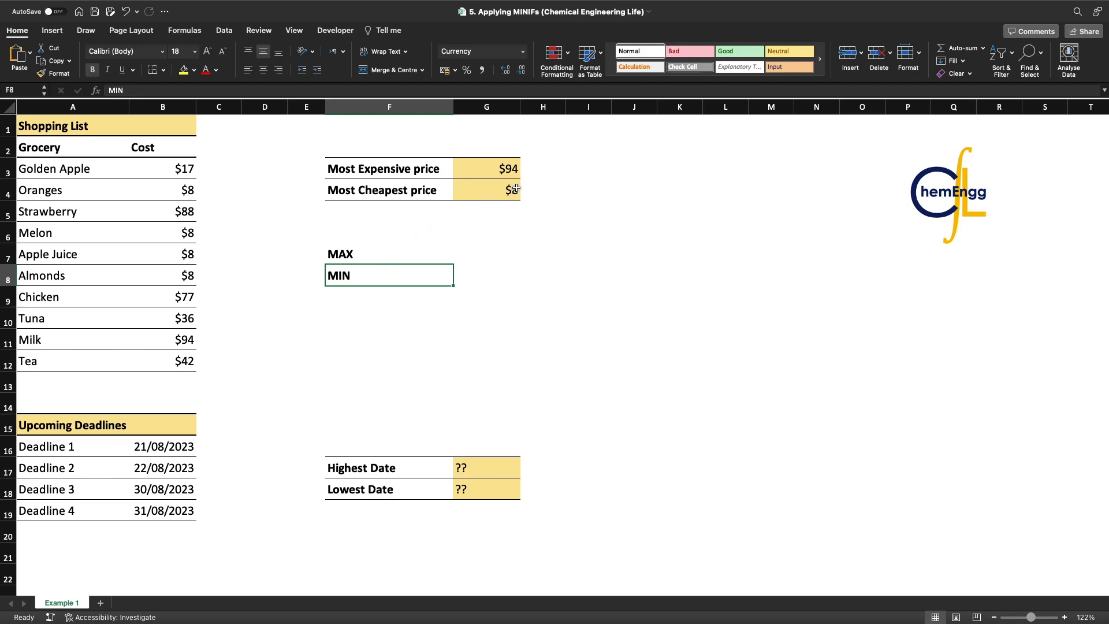
pyautogui.moveTo(182, 192); pyautogui.dragTo(180, 271)
pyautogui.click(180, 275)
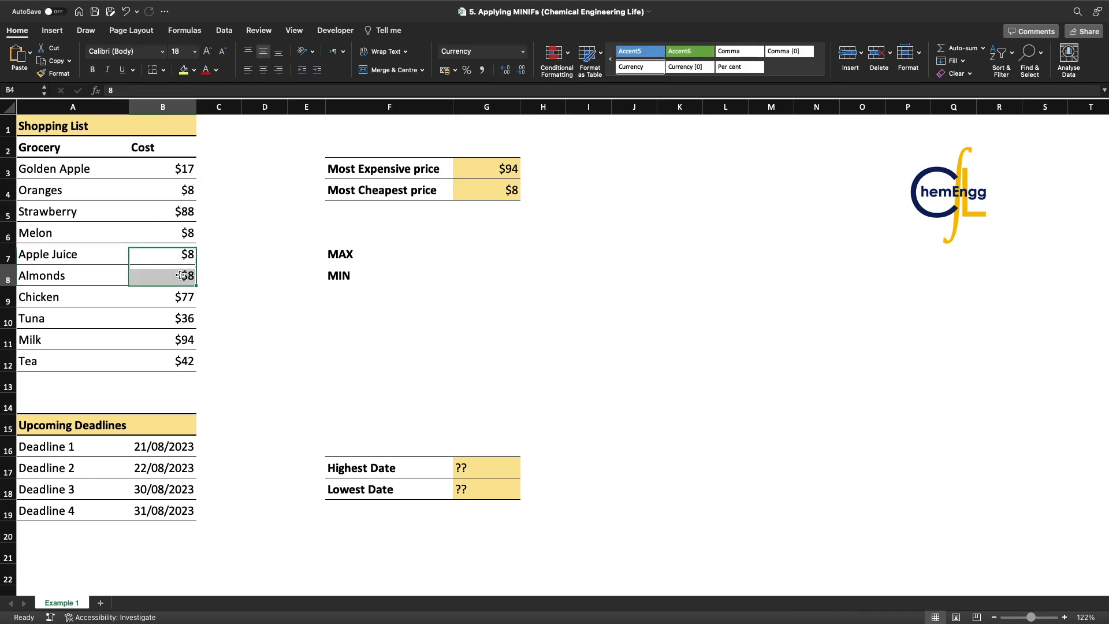
pyautogui.click(466, 236)
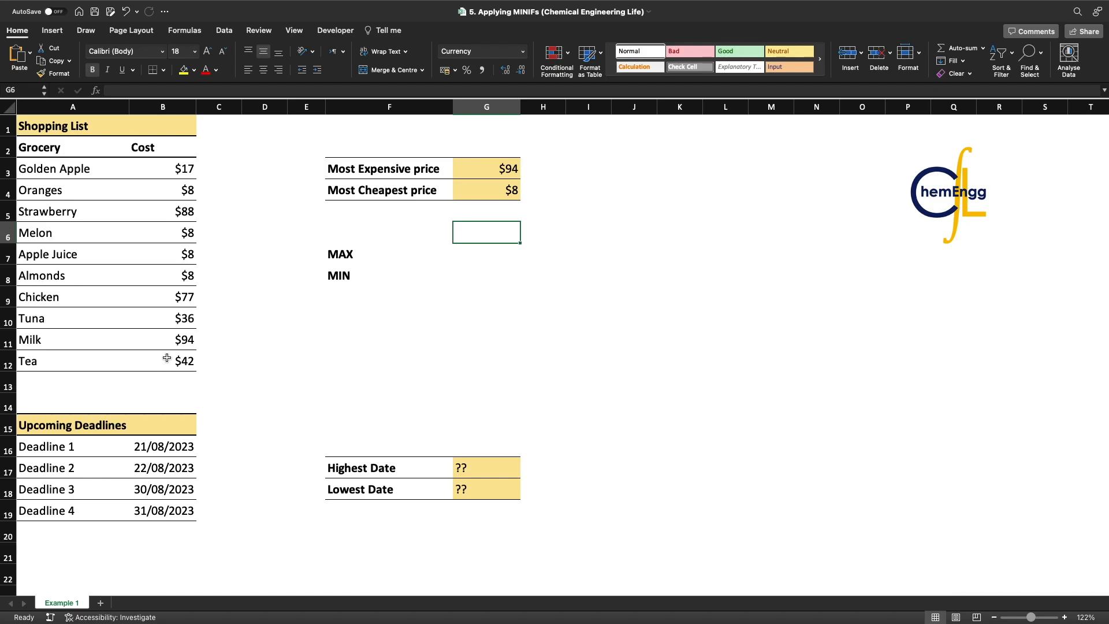
pyautogui.moveTo(167, 358); pyautogui.dragTo(195, 167)
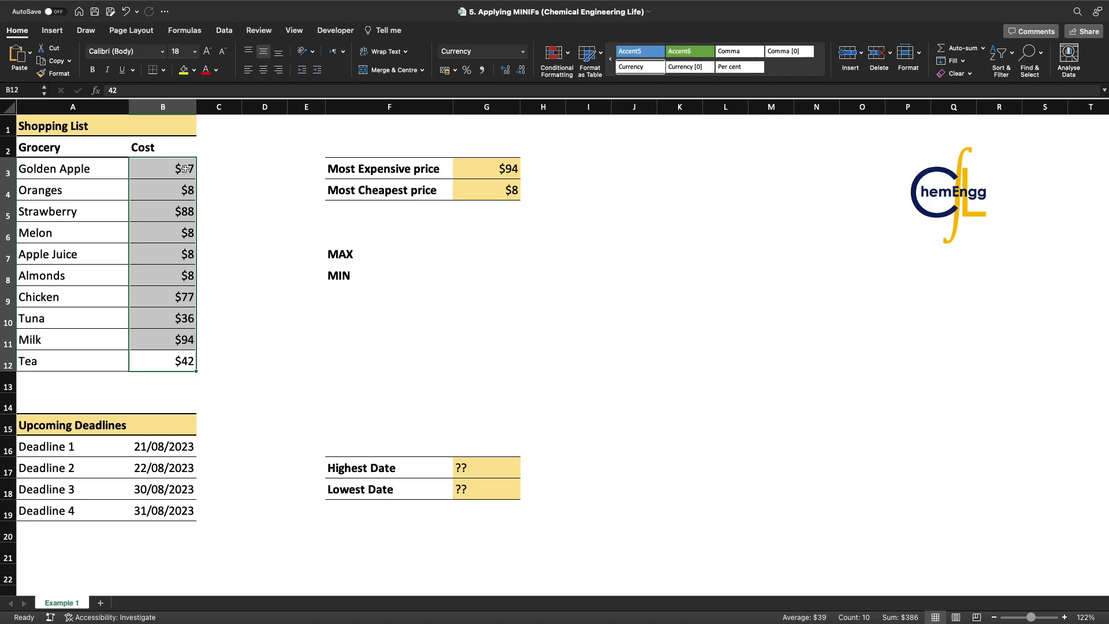
pyautogui.click(423, 274)
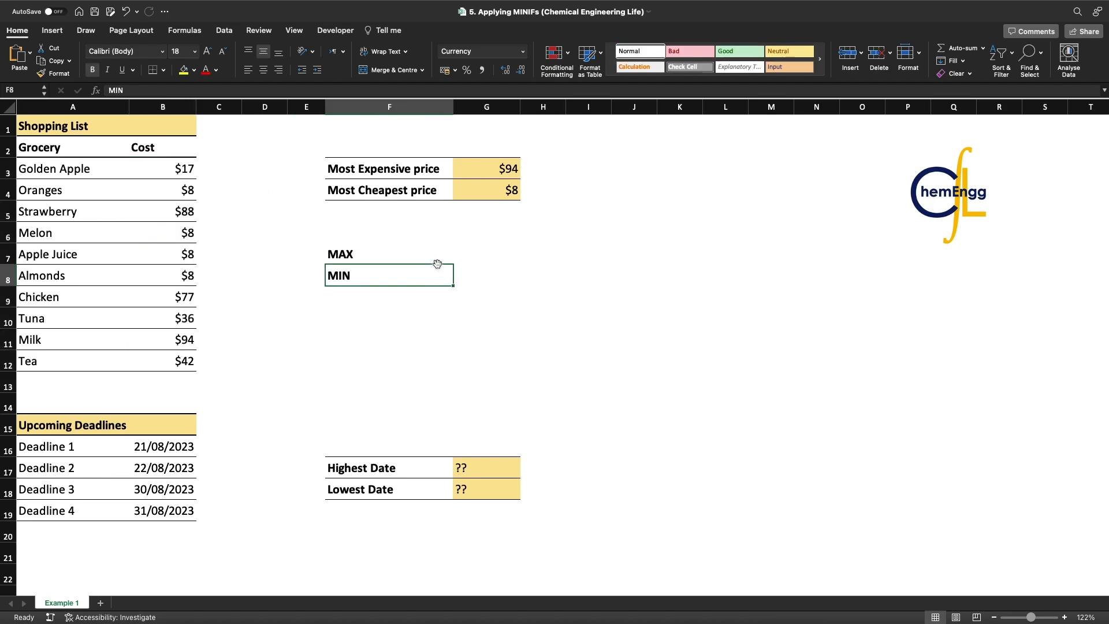
pyautogui.click(460, 255)
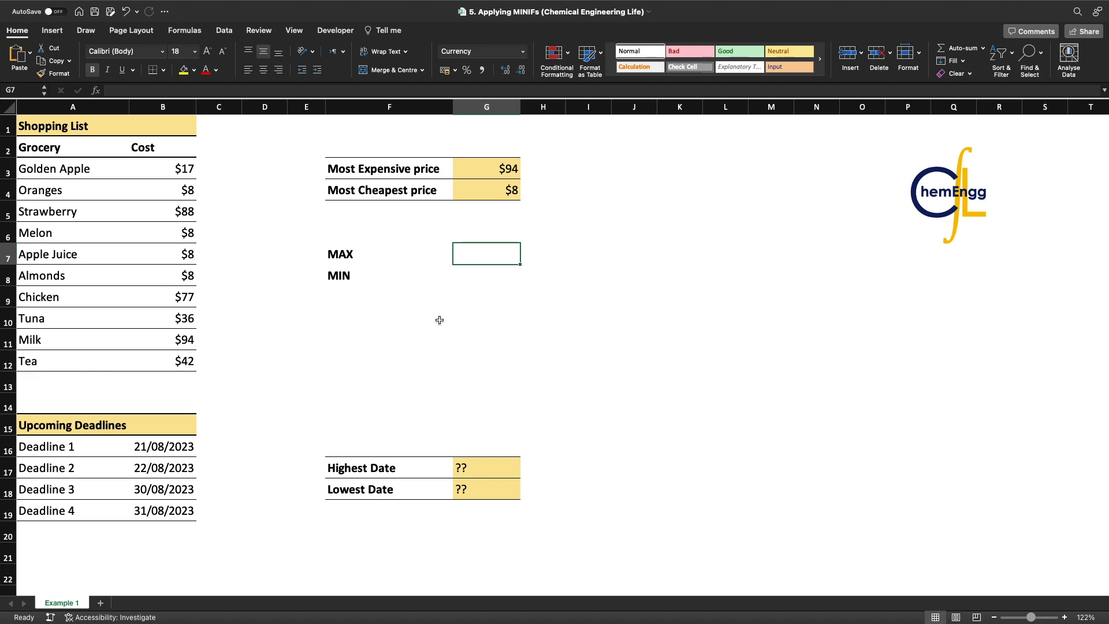
# Calculate the highest date in cell G17 with the formula =MAX(B16:B19) over the upcoming deadlines
pyautogui.scroll(-1, 151, 396)
pyautogui.scroll(1, 67, 391)
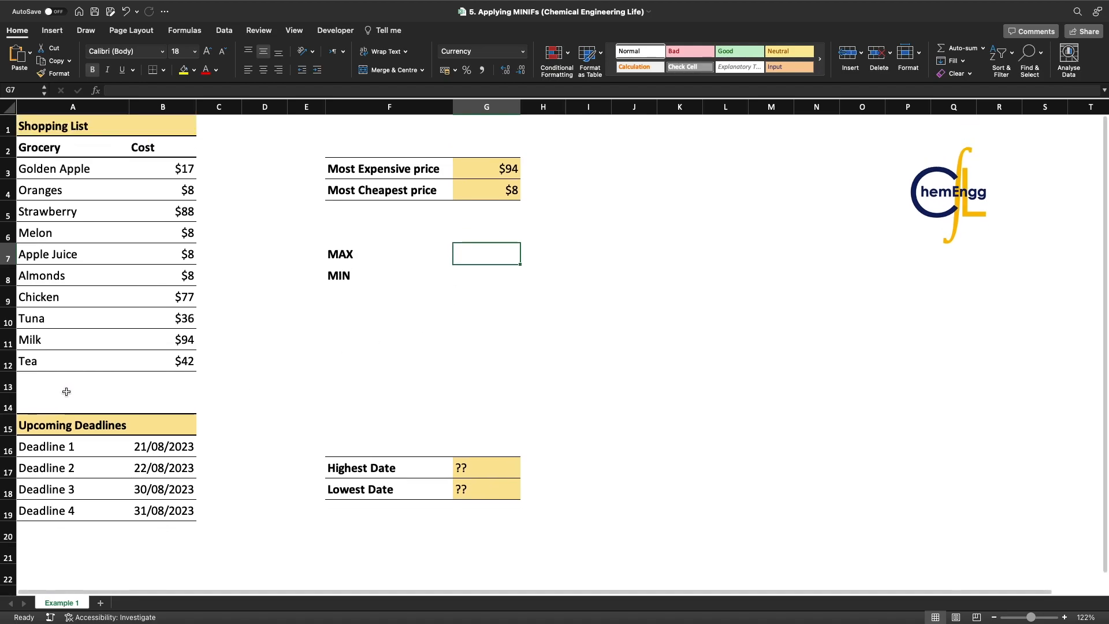
pyautogui.moveTo(62, 430); pyautogui.dragTo(145, 510)
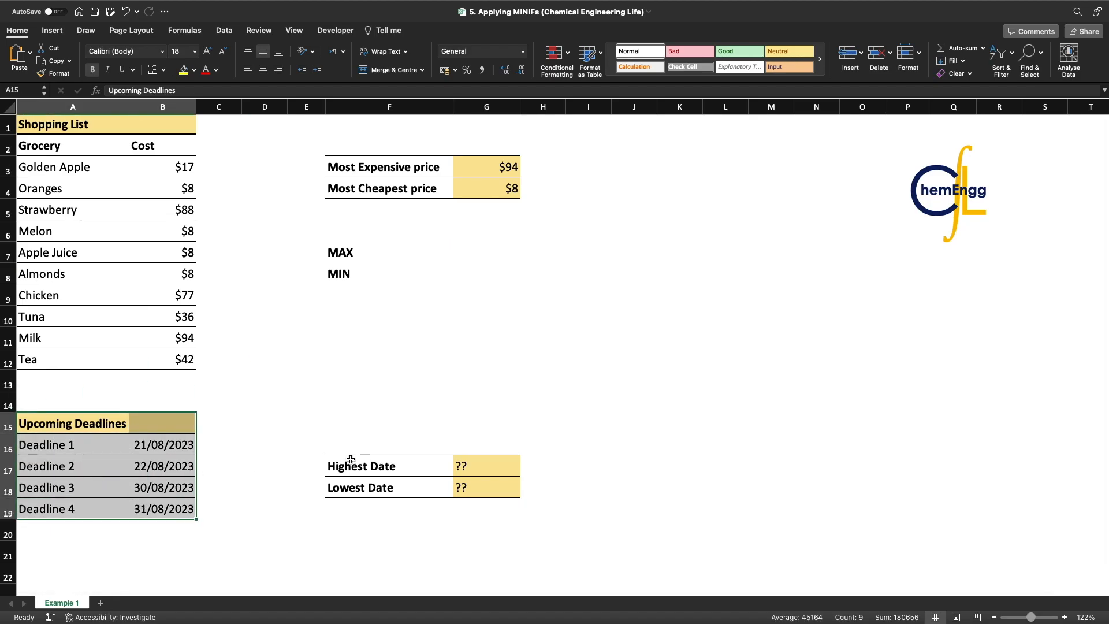
pyautogui.click(507, 470)
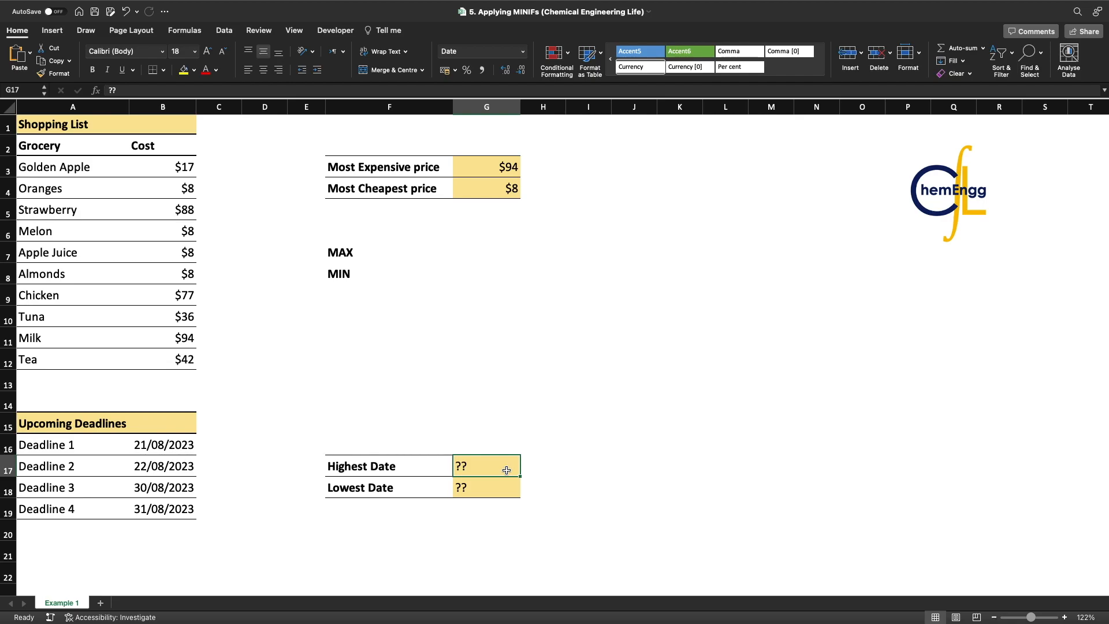
pyautogui.write('=MAX')
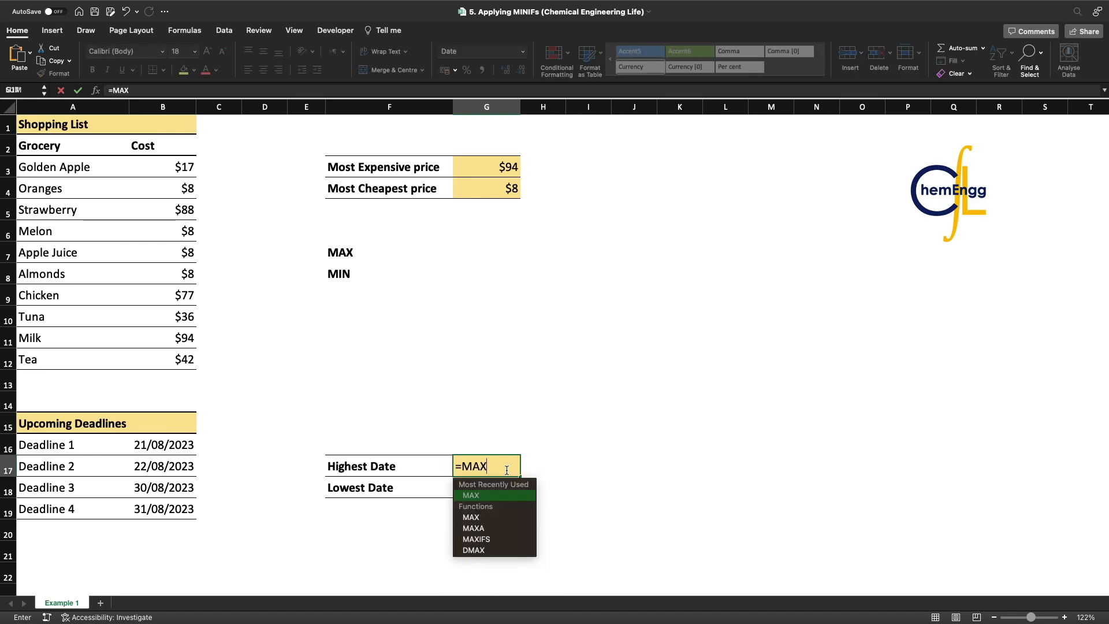
pyautogui.write('(')
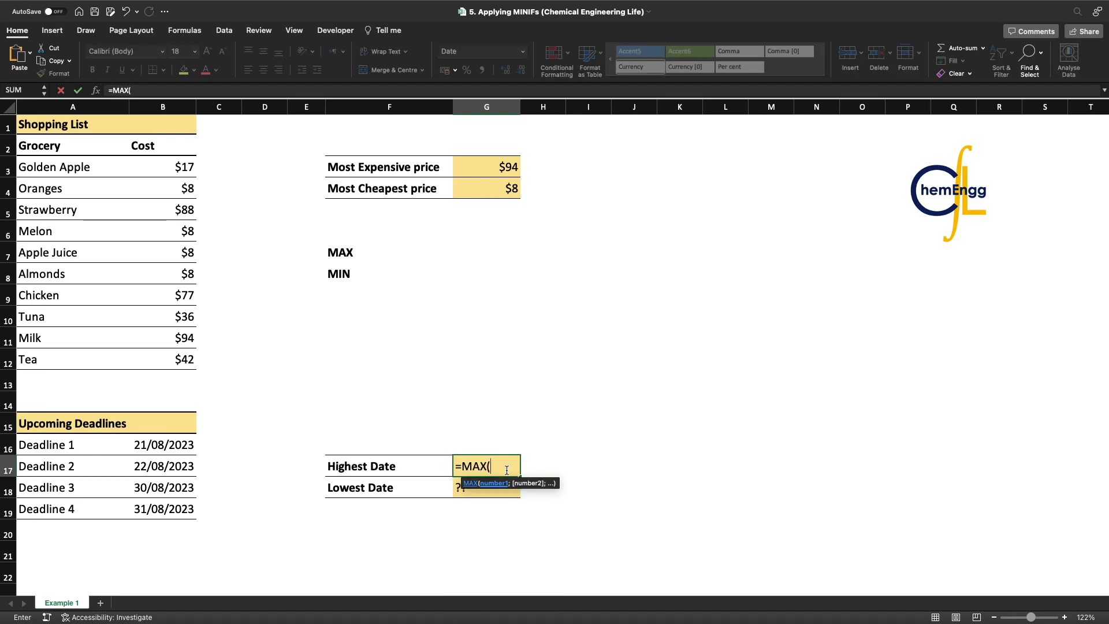
pyautogui.moveTo(160, 444); pyautogui.dragTo(177, 508)
pyautogui.write(')')
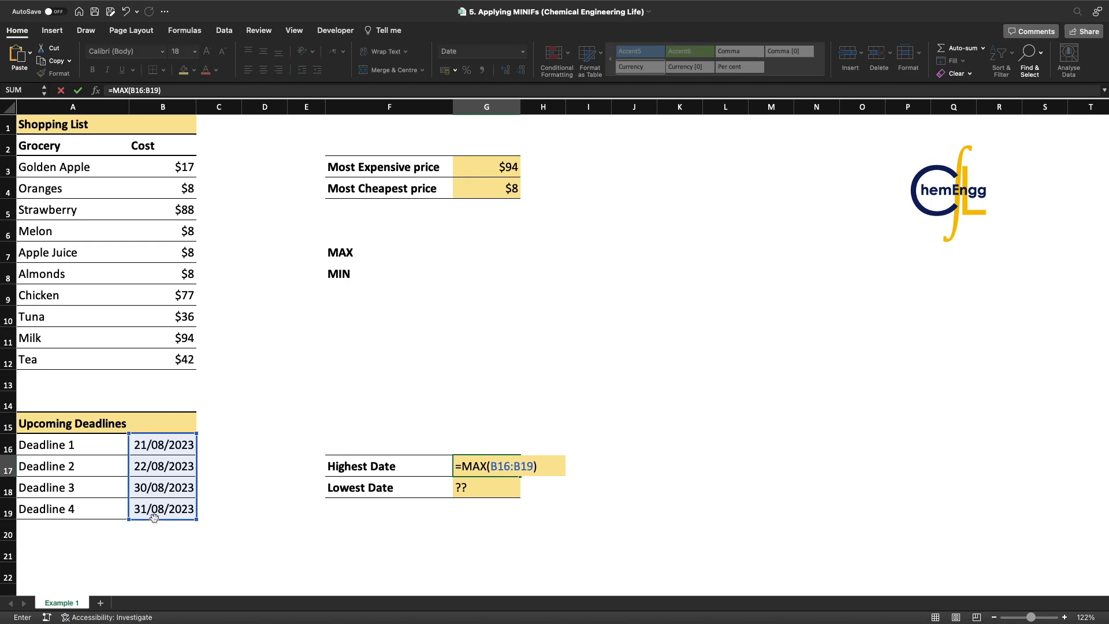
pyautogui.press('Return')
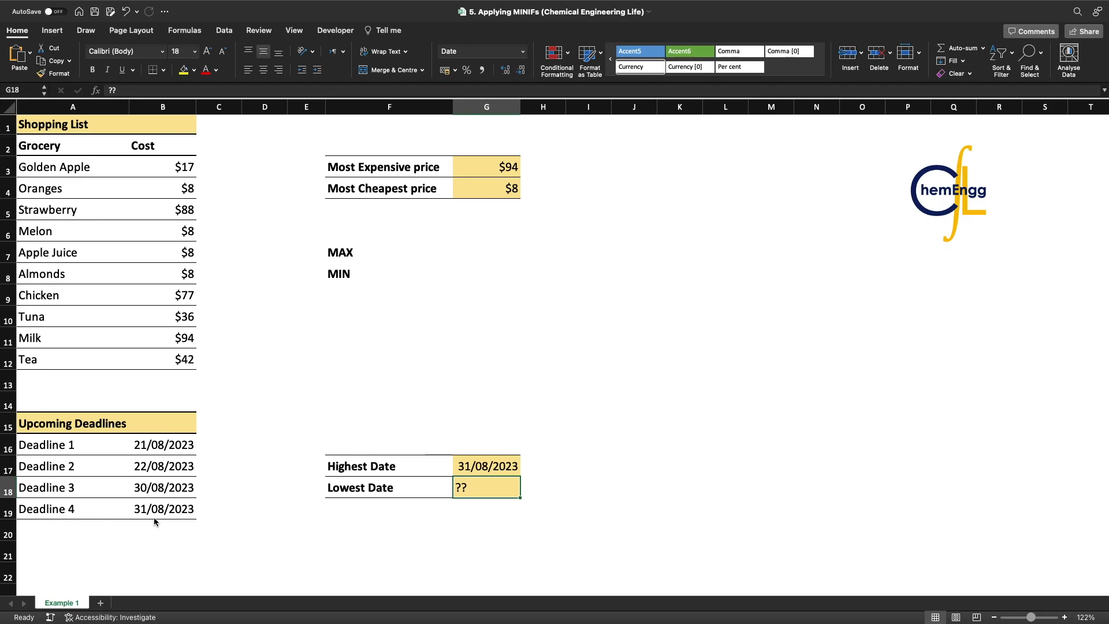
# Calculate the lowest date in cell G18 with the formula =MIN(B16:B19) over the upcoming deadlines
pyautogui.write('=min(')
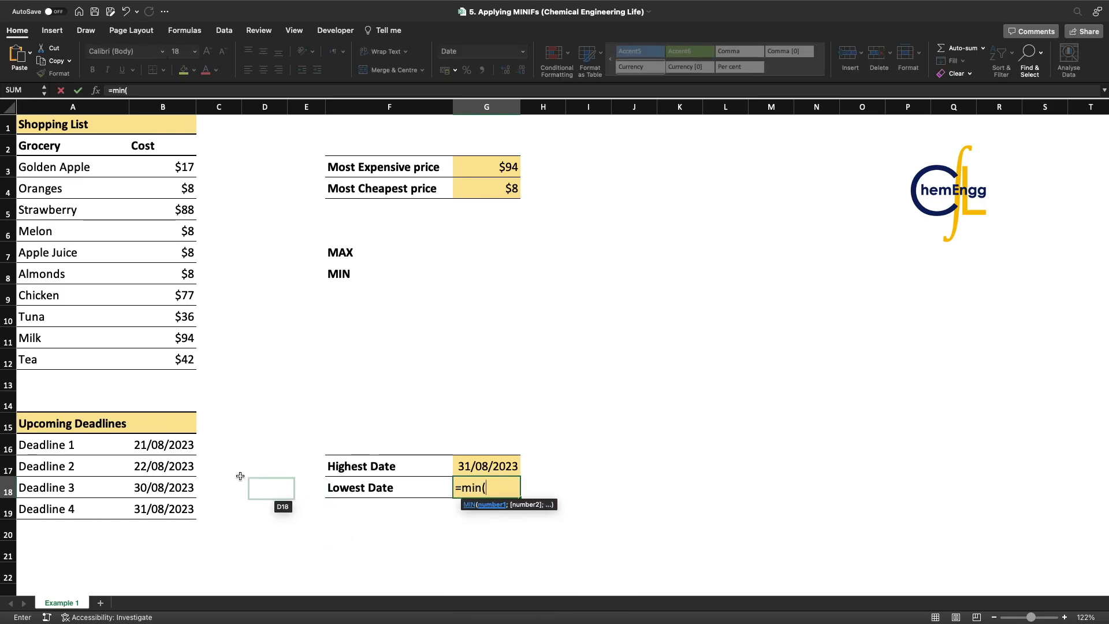
pyautogui.moveTo(190, 450); pyautogui.dragTo(172, 507)
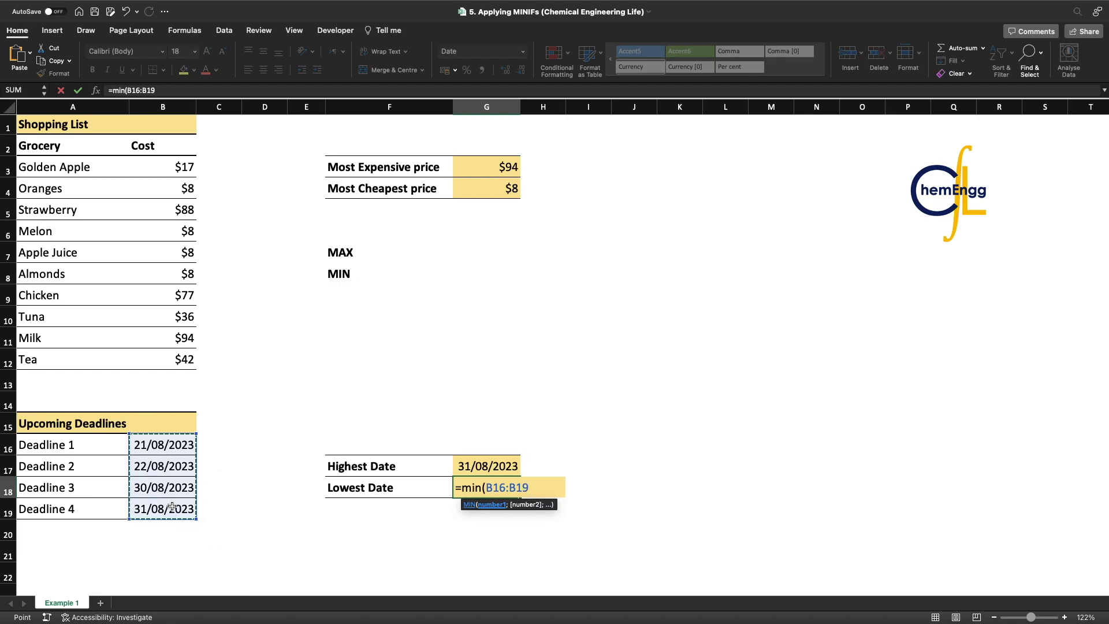
pyautogui.write(')')
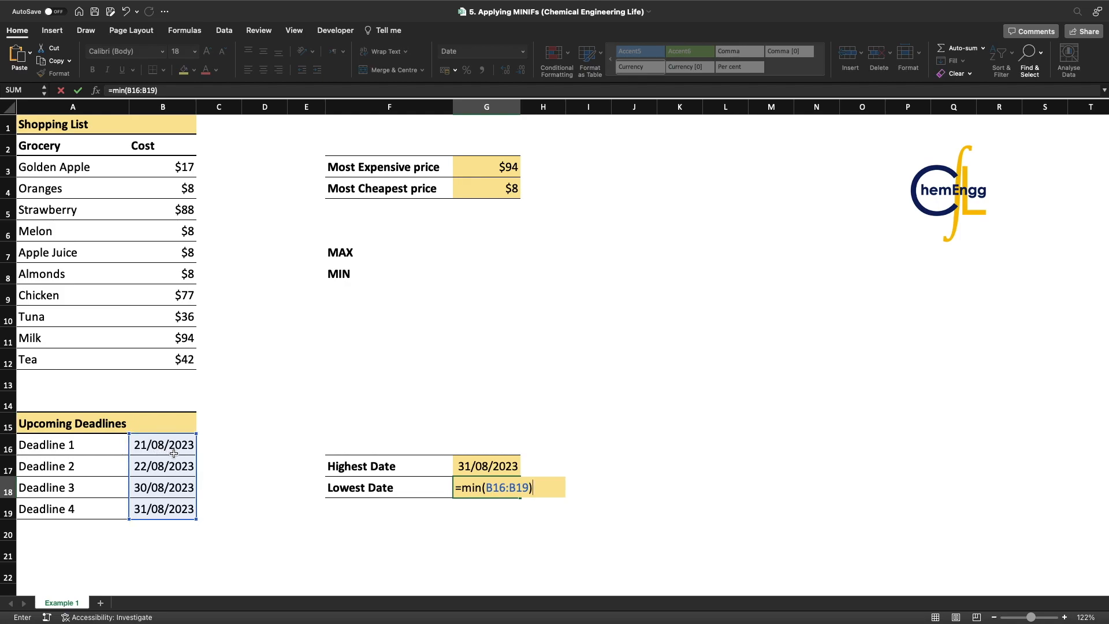
pyautogui.press('Return')
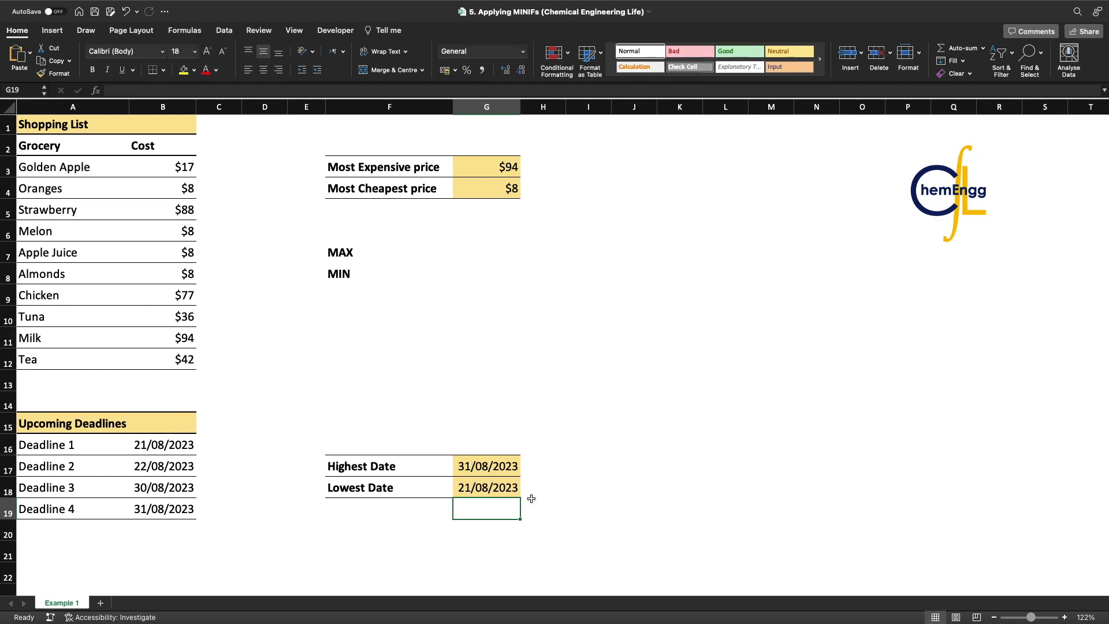
pyautogui.click(507, 489)
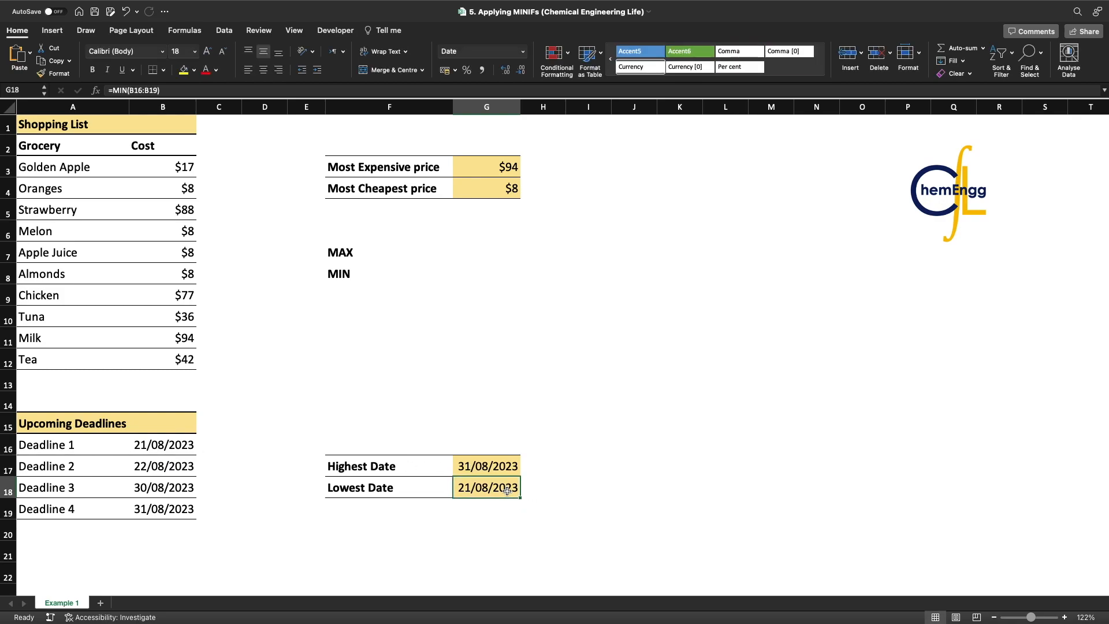